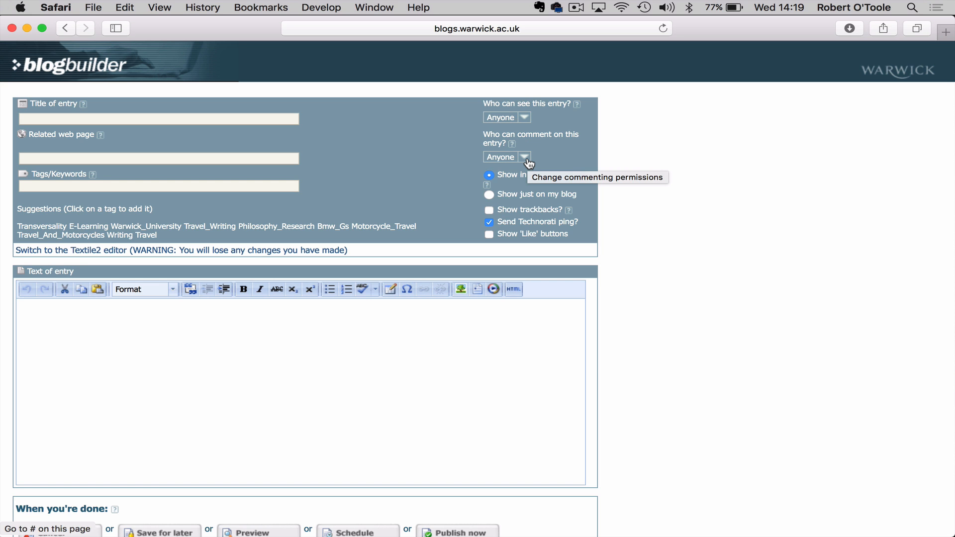
Restrict who can see the entry to the group in-adopt-a-class, found by searching groups containing the text "adopt-a".
click(526, 119)
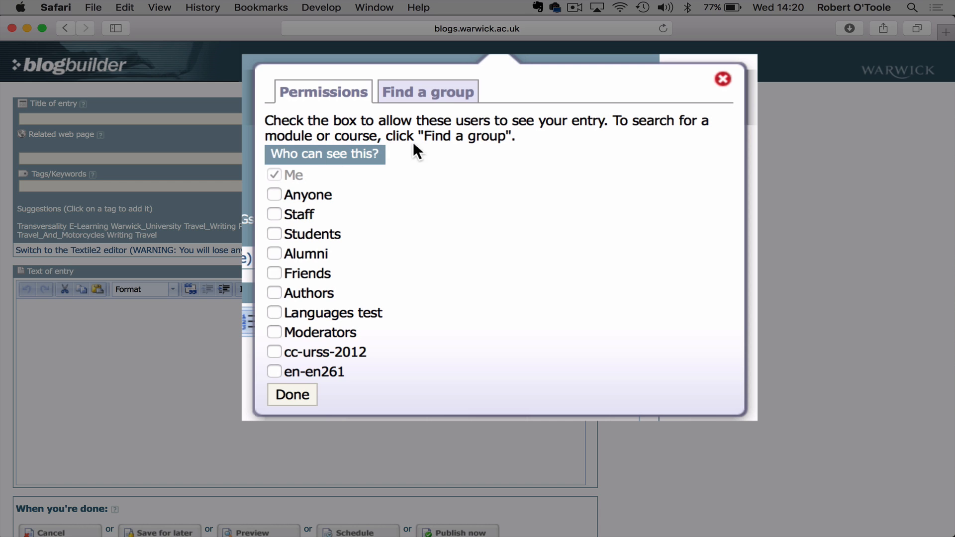
click(453, 105)
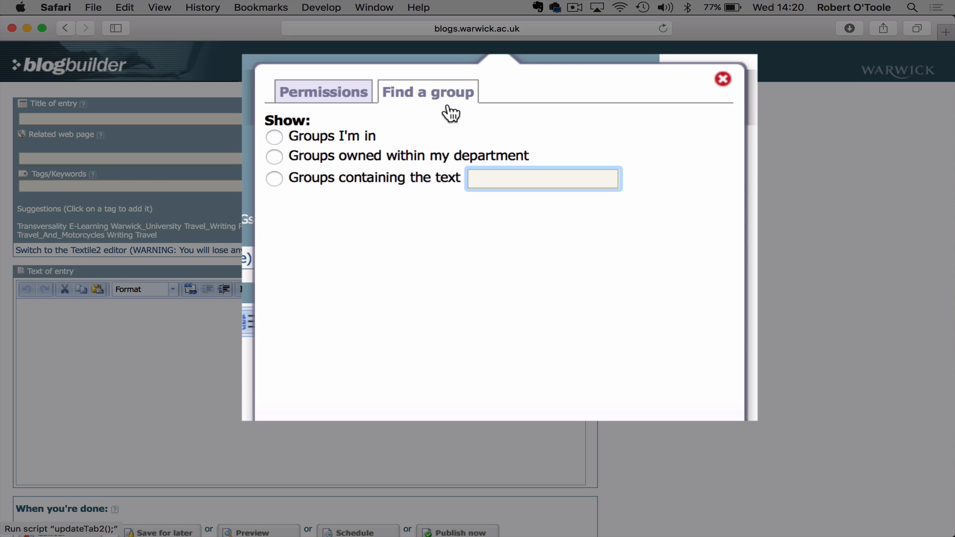
click(274, 178)
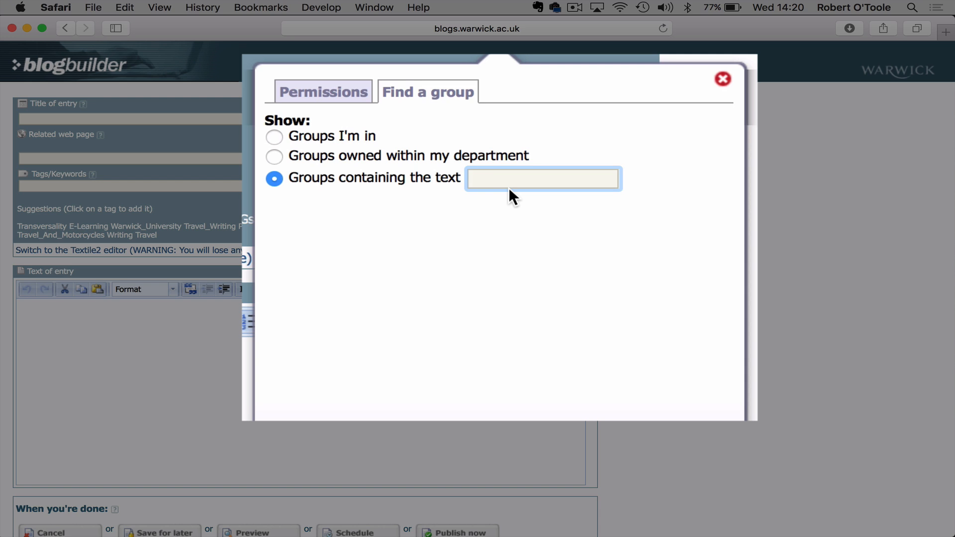
text(adopt-a)
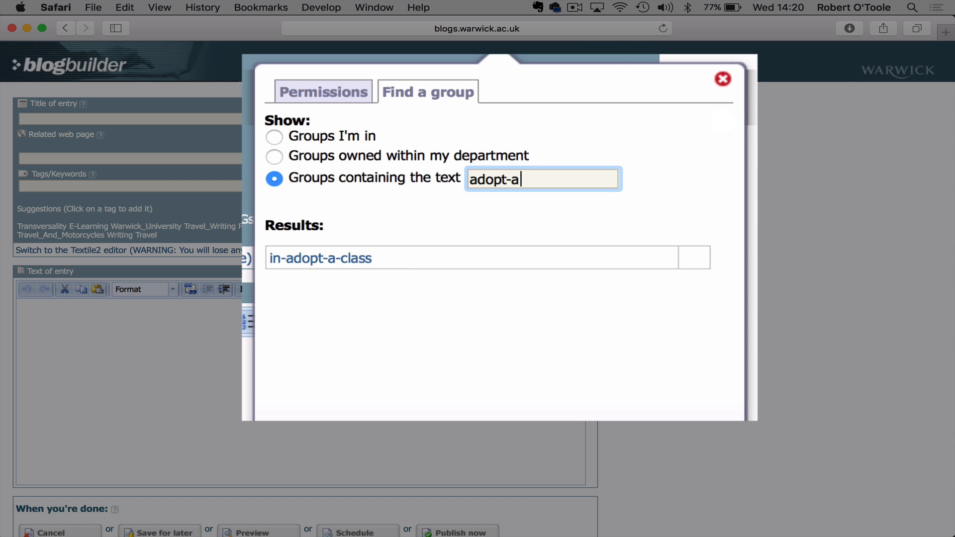
click(344, 256)
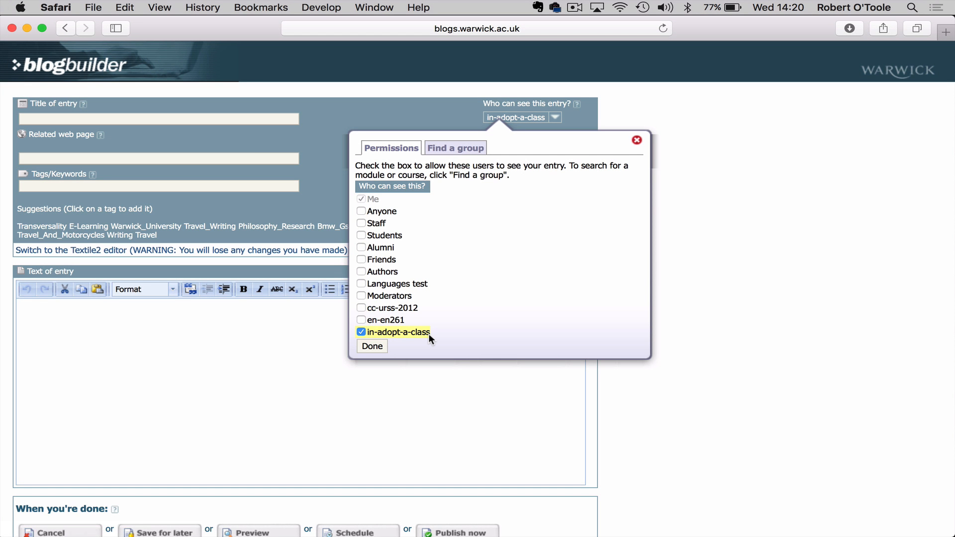
click(374, 347)
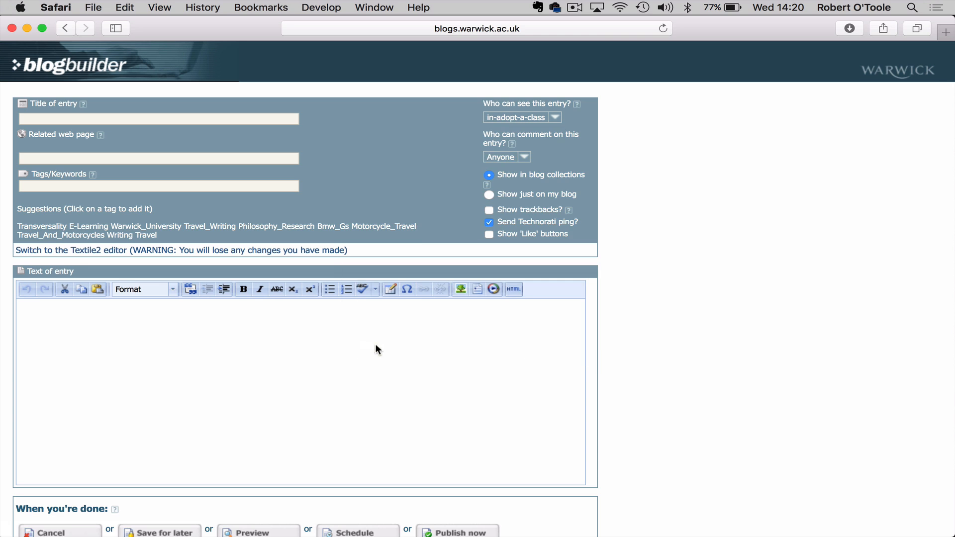
Restrict commenting on the entry to the in-adopt-a-class group instead of Anyone.
click(525, 157)
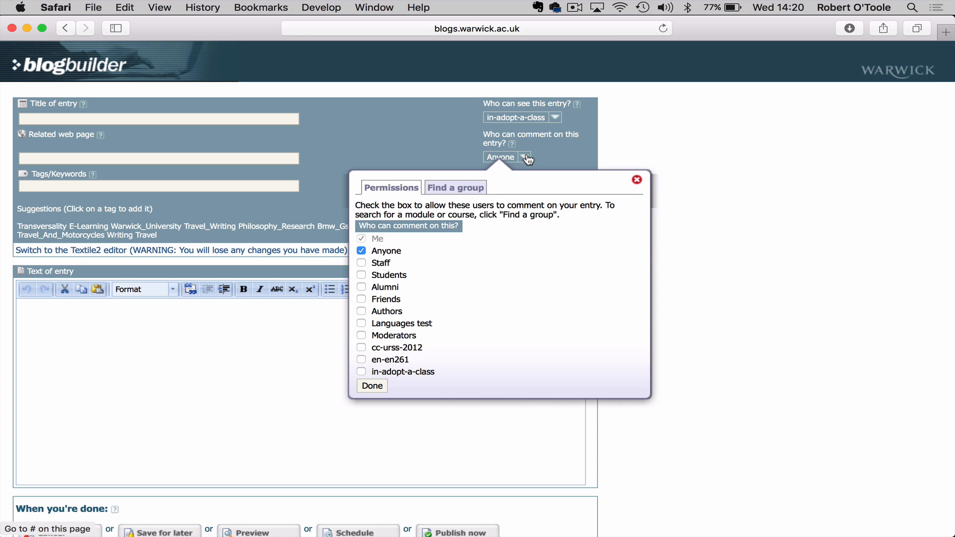
click(362, 251)
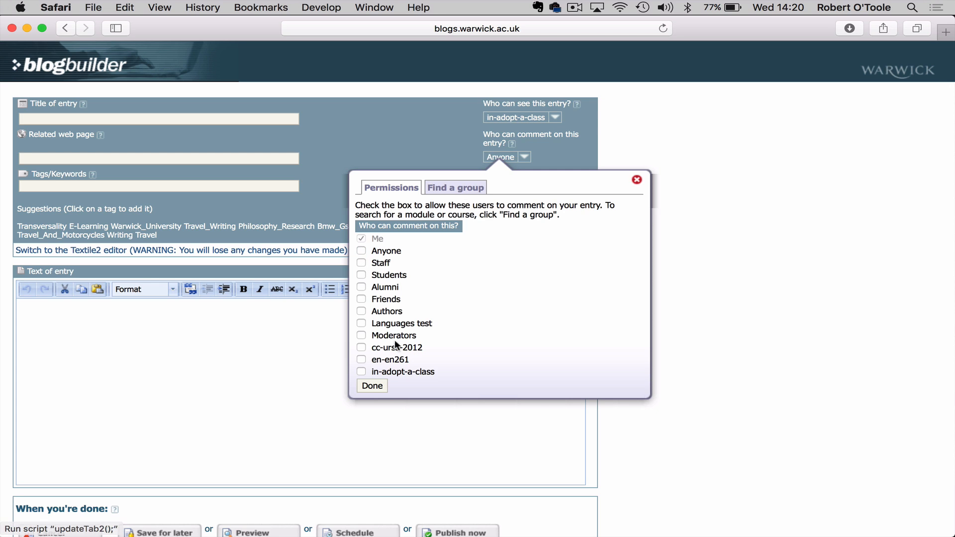
click(361, 371)
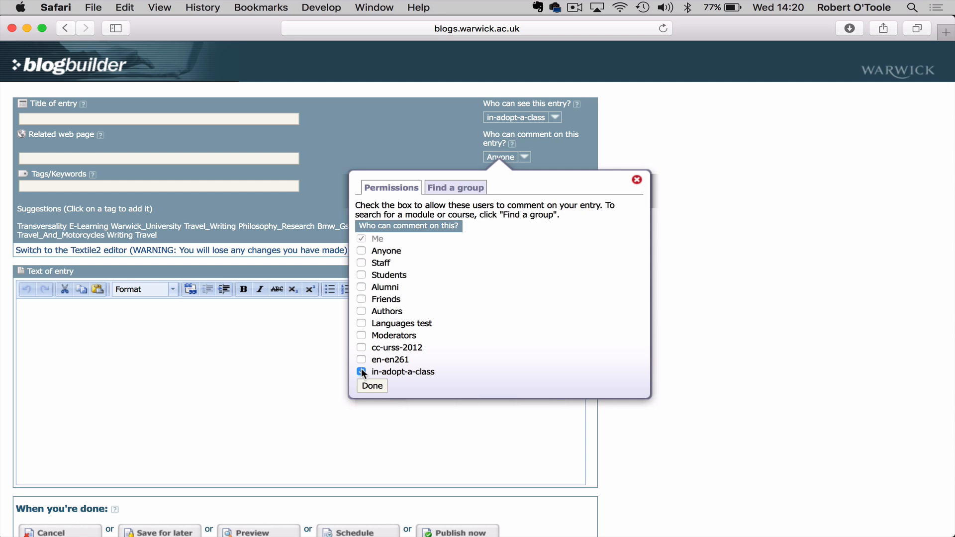
click(370, 386)
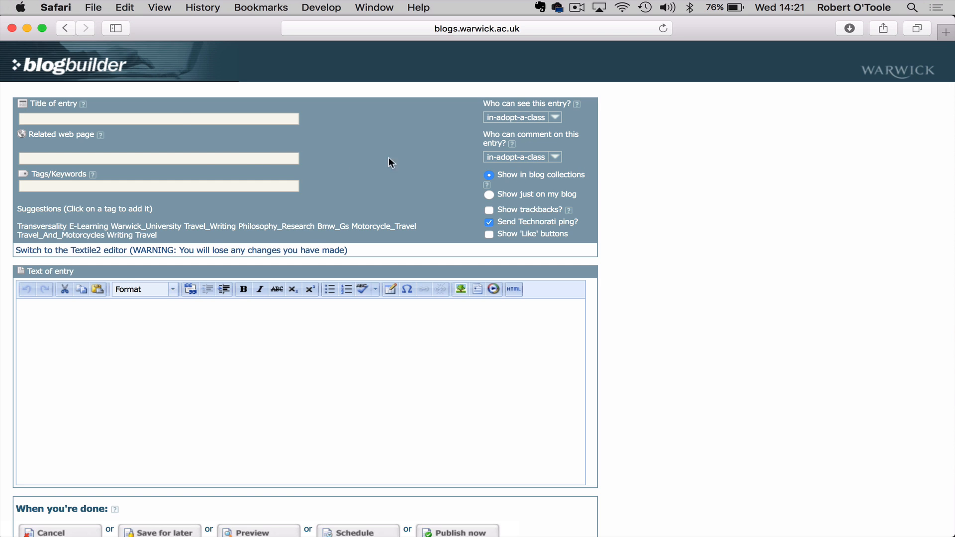
Title the blog entry "This is my title".
click(172, 121)
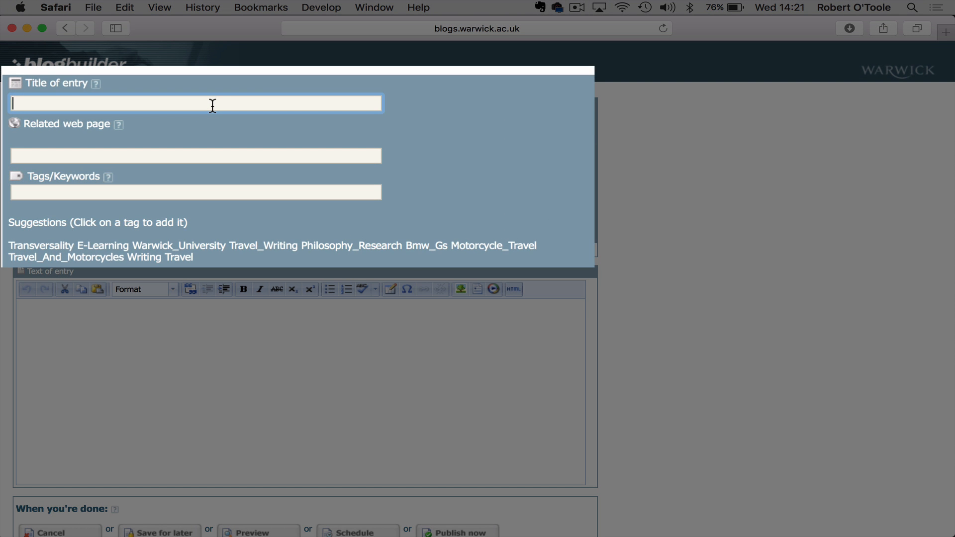
text(This is my title)
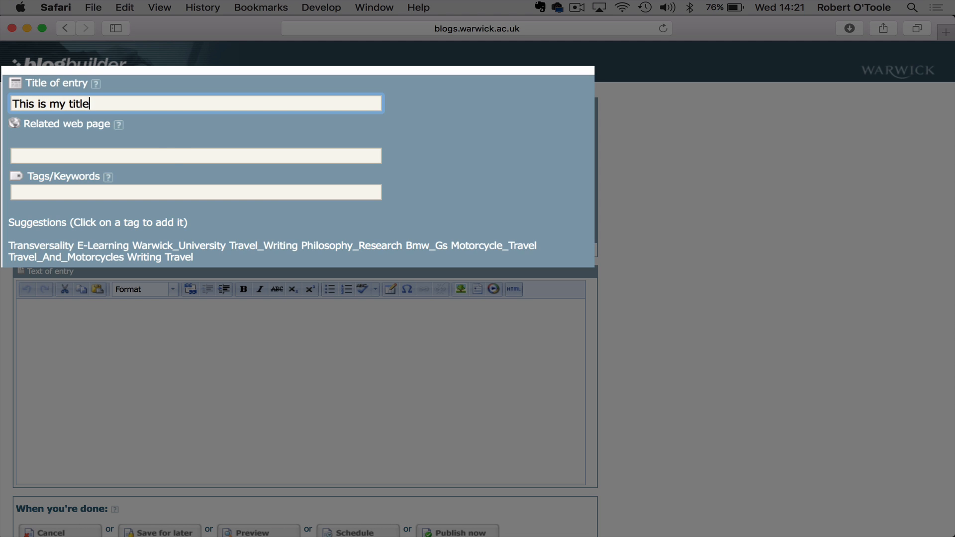
click(170, 157)
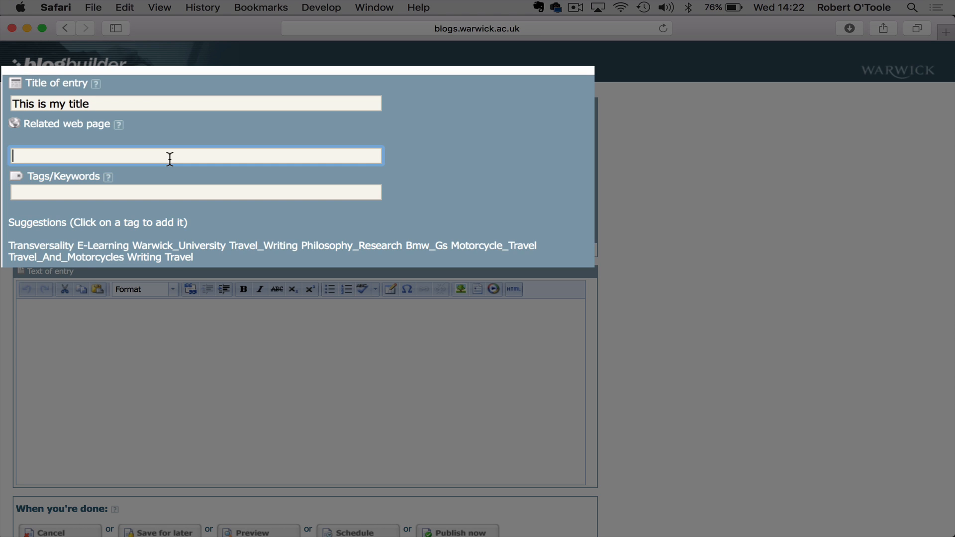
Tag the entry with the keywords year_abroad and travel_writing.
click(146, 194)
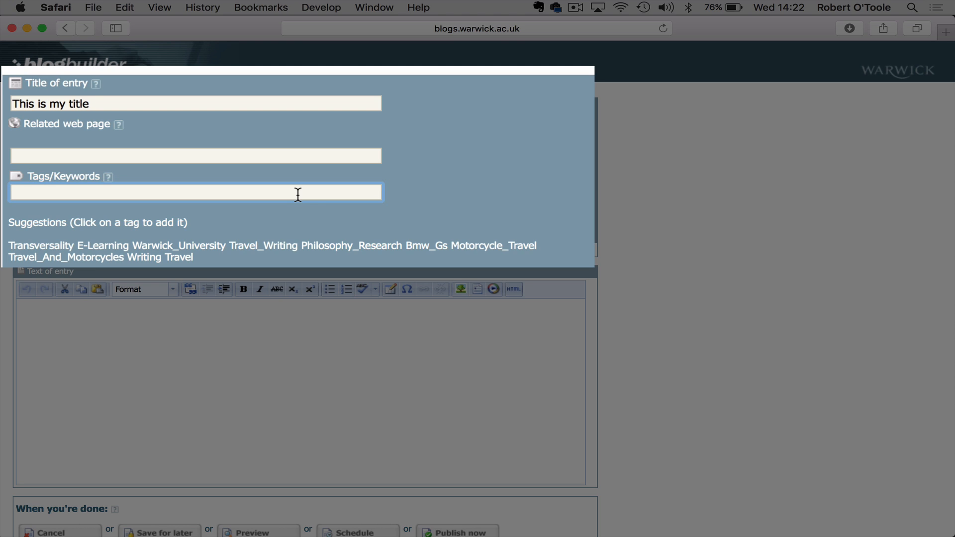
text(year_abroad)
text(tave)
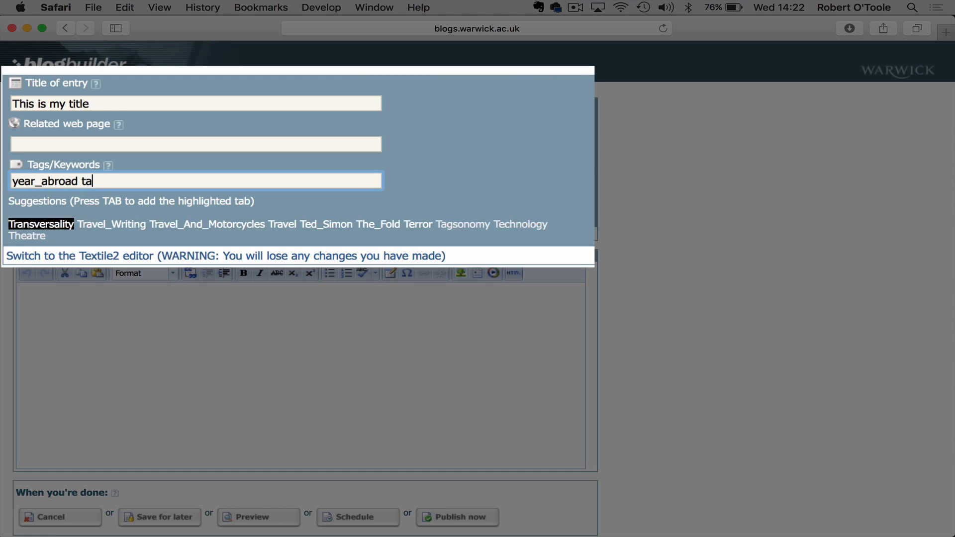
key(BackSpace)
key(BackSpace)
key(BackSpace)
key(BackSpace)
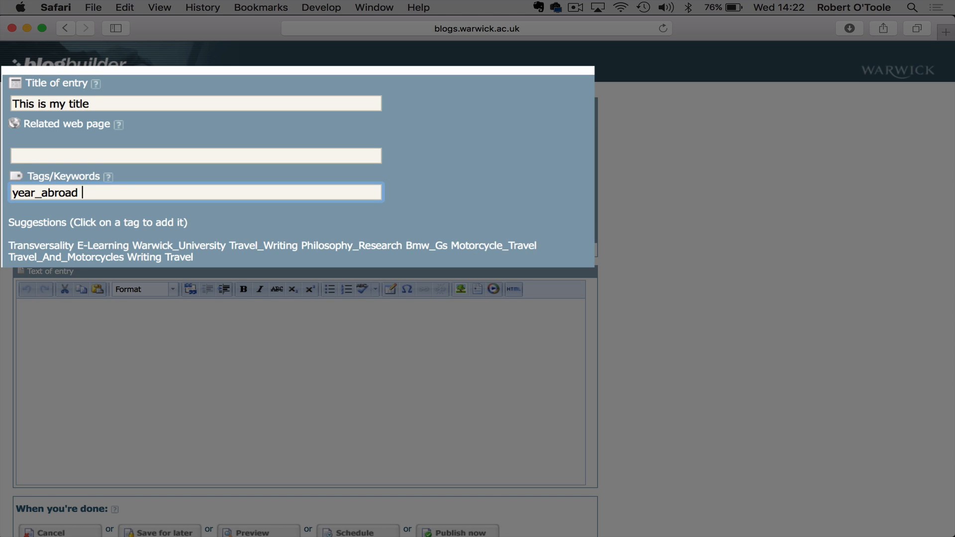
text(travel_)
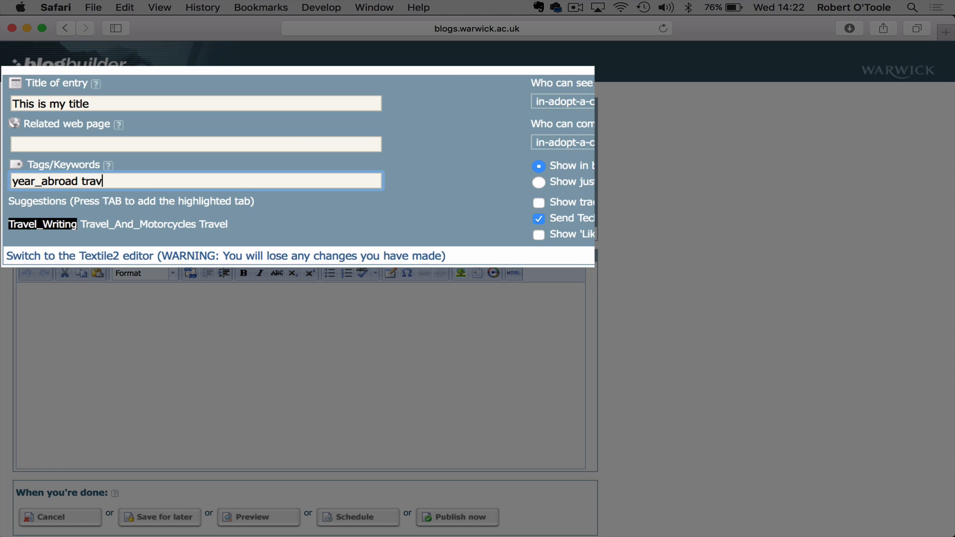
text(writing)
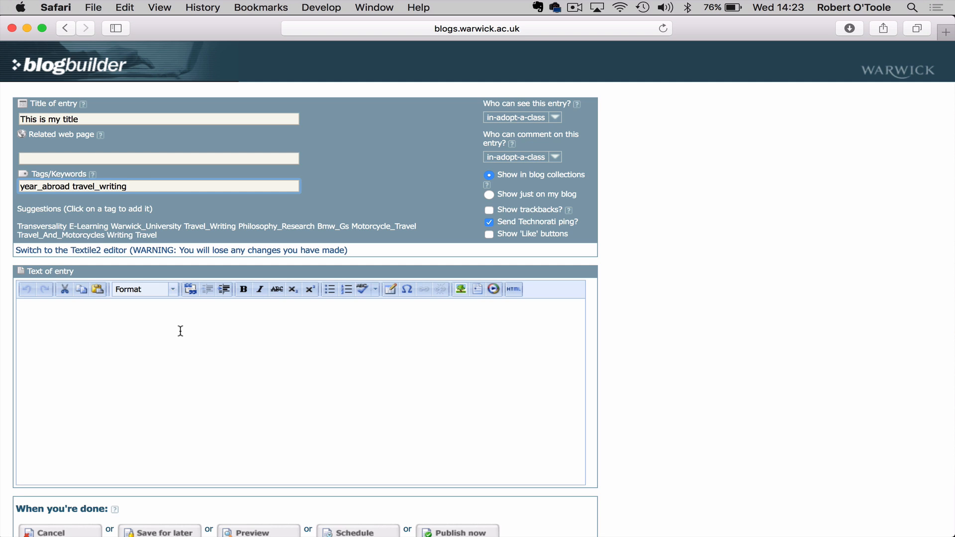
Write "This is my blog entry." as the entry's text in Paragraph format and turn on the spellchecker.
click(180, 331)
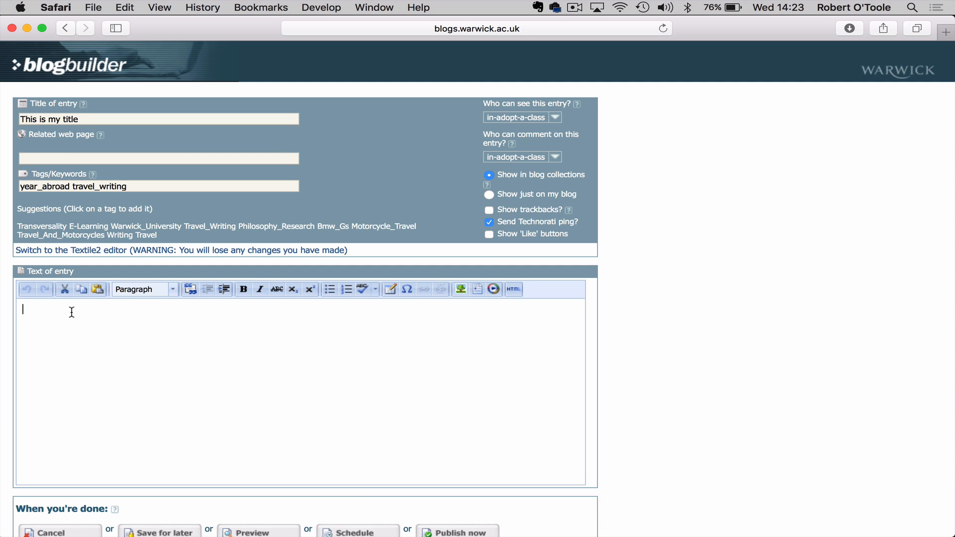
text(This is my blog entry.)
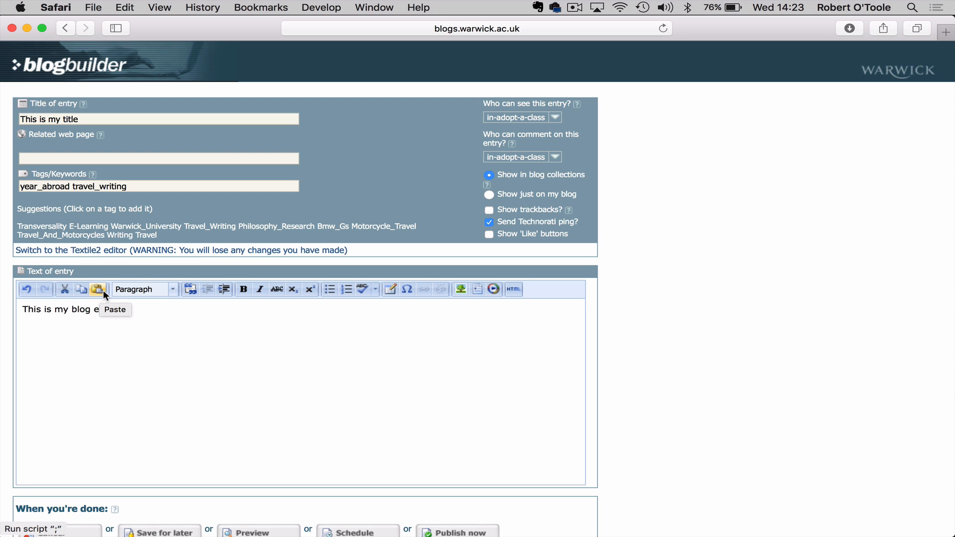
click(174, 288)
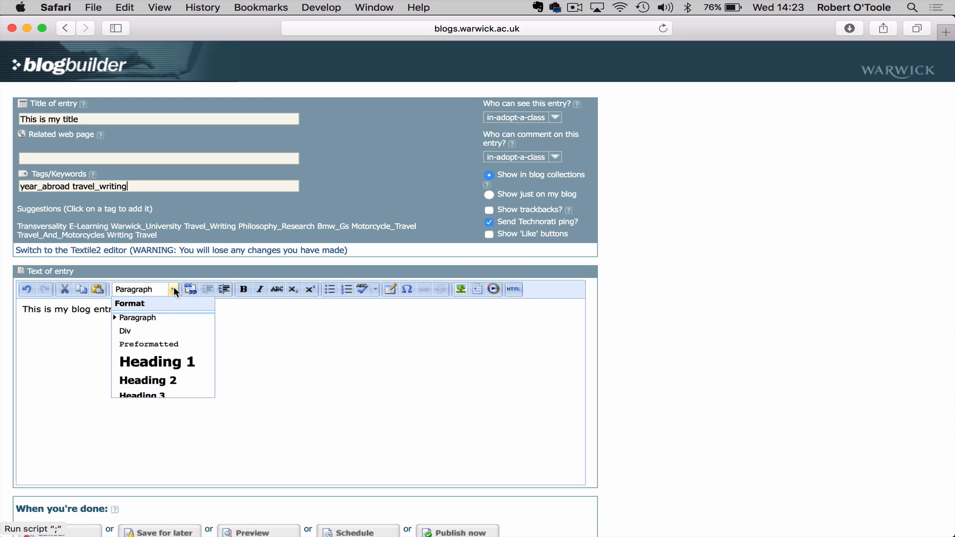
click(244, 324)
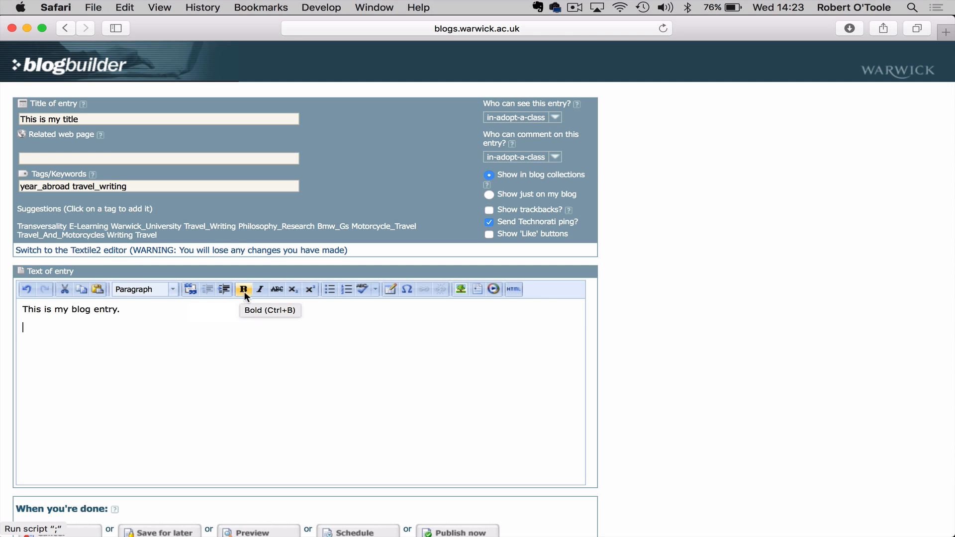
click(363, 291)
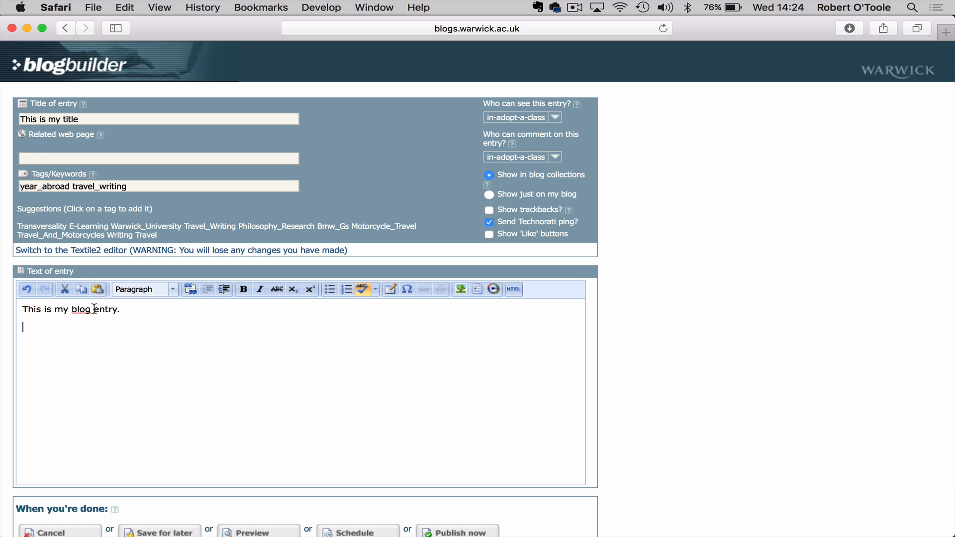
drag(72, 308, 117, 307)
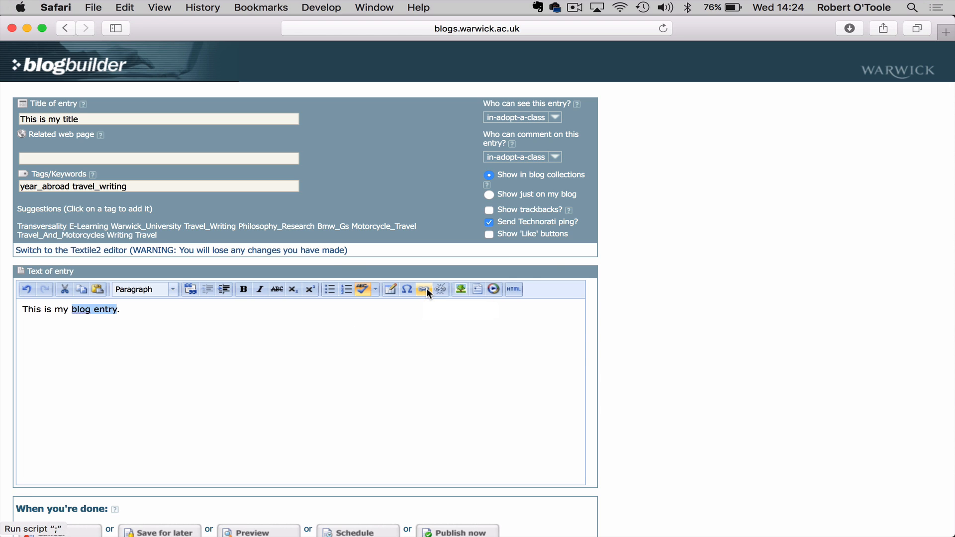
click(426, 289)
text(htt)
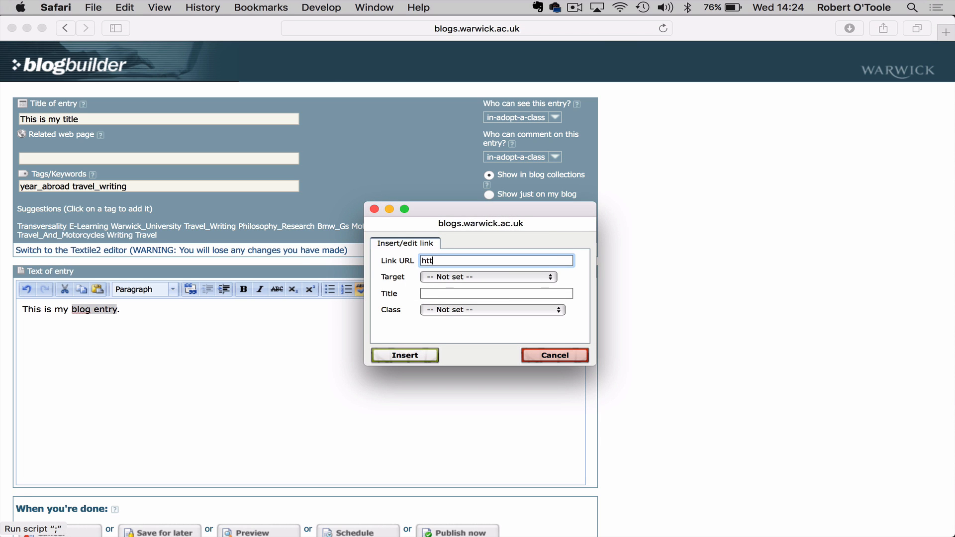
text(p://blogs.warwick.ac.uk)
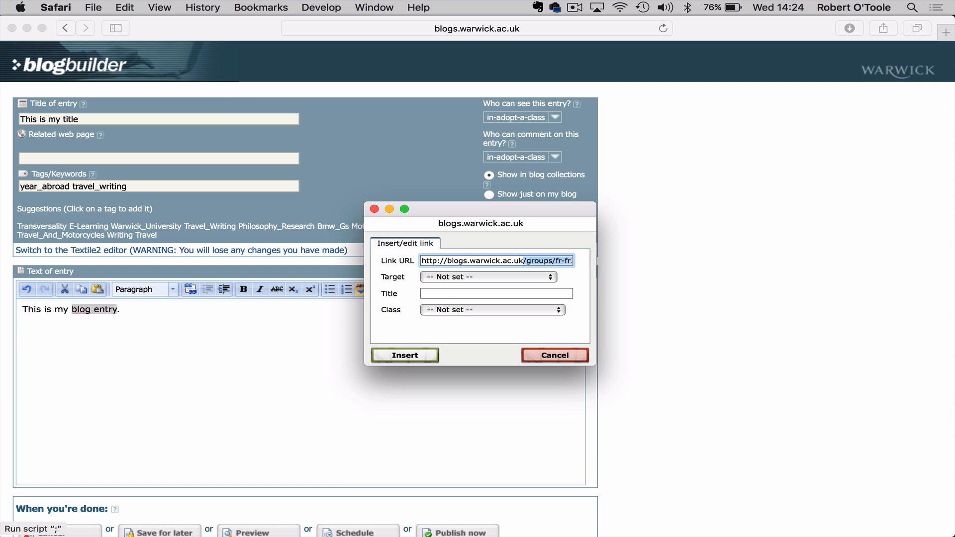
key(BackSpace)
click(398, 355)
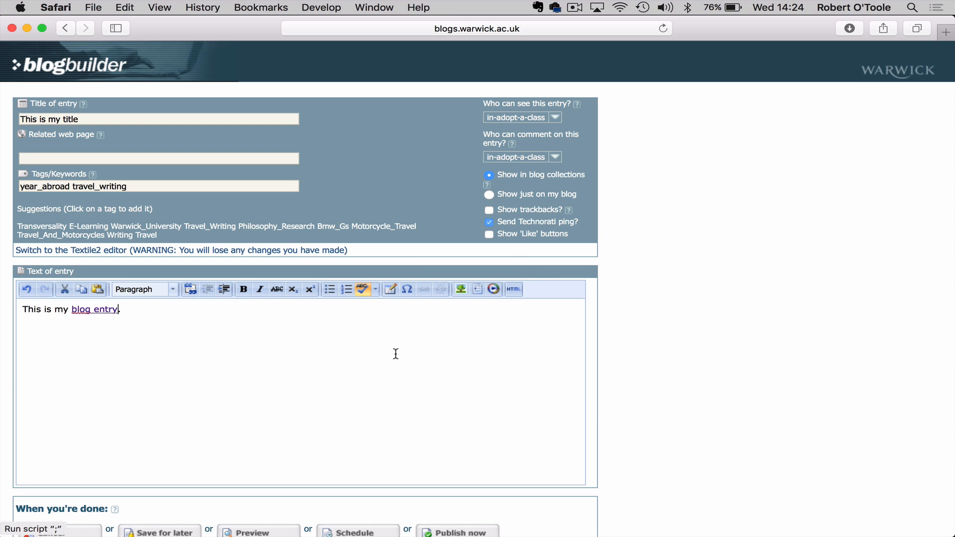
Insert the image Asturias 2009 1 from the blog's own Asturias 2009 folder into the entry, leaving its alignment not set.
click(461, 289)
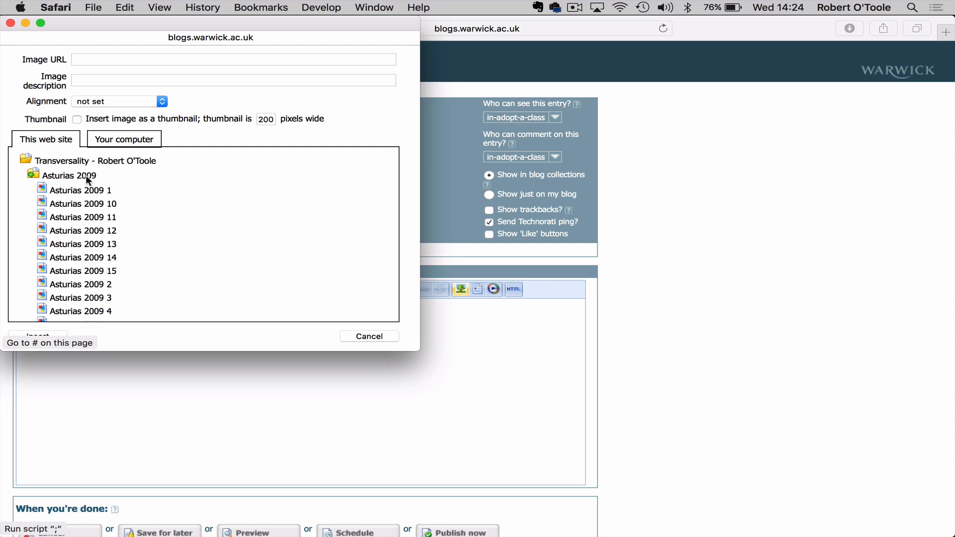
click(92, 195)
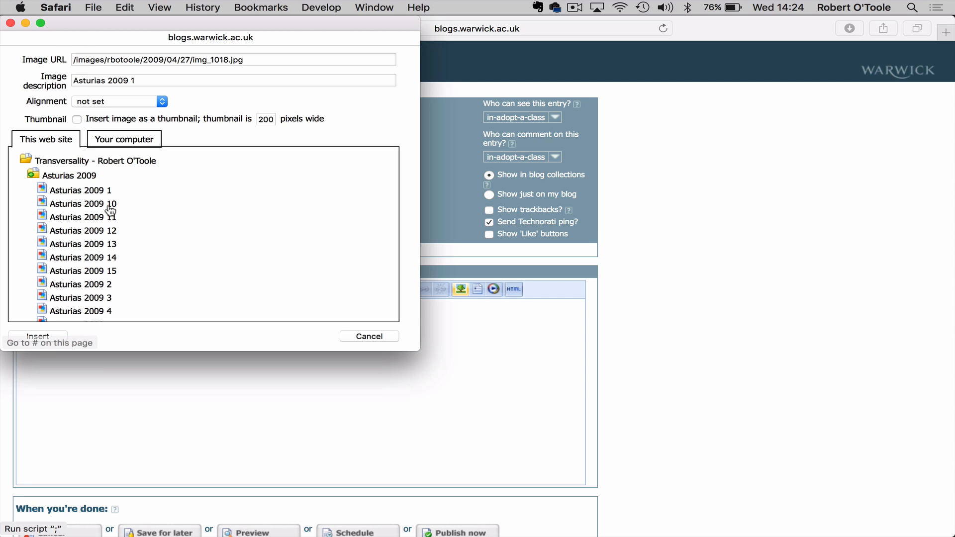
click(131, 139)
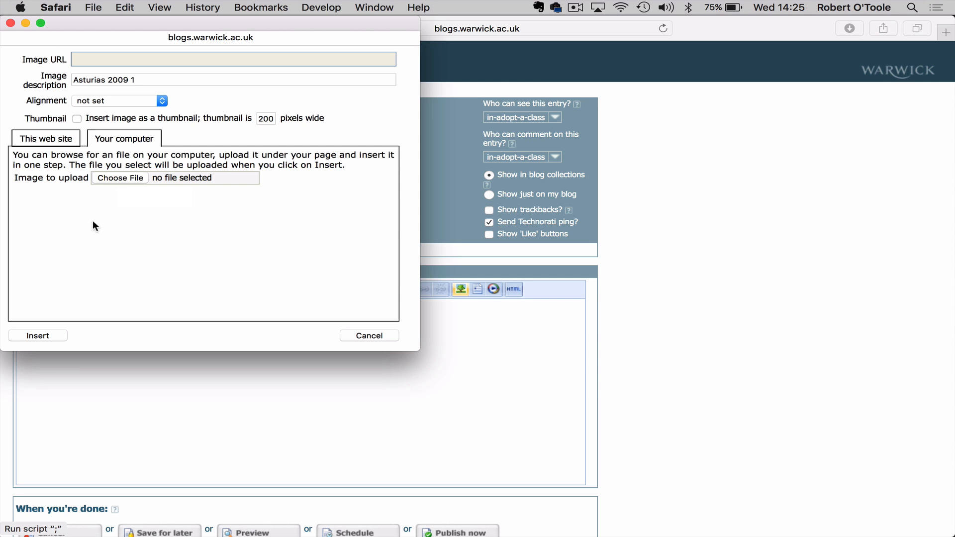
click(42, 338)
click(60, 142)
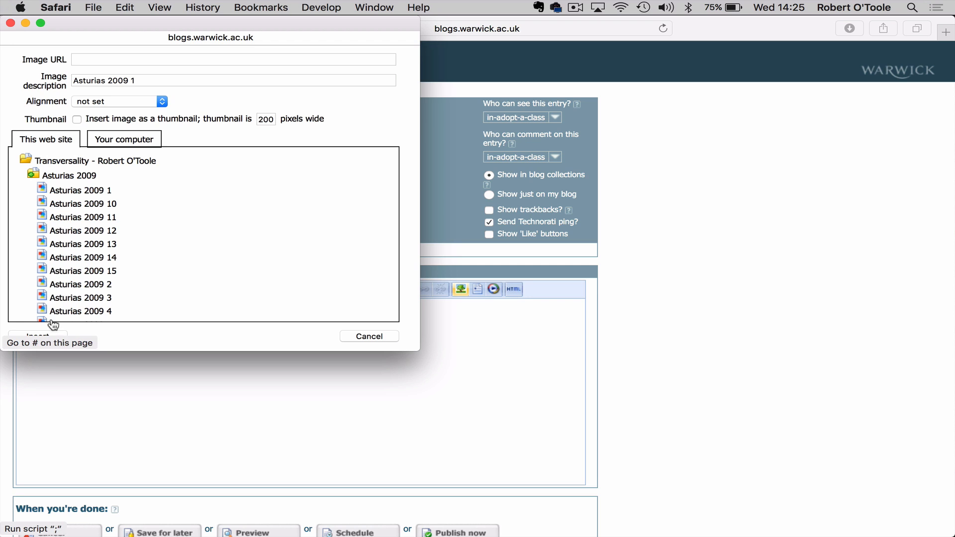
click(64, 190)
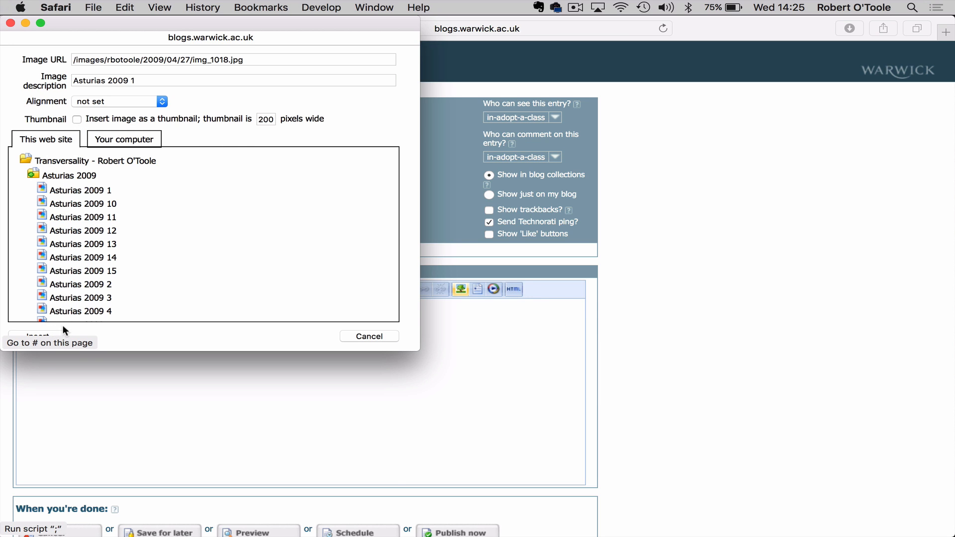
click(53, 334)
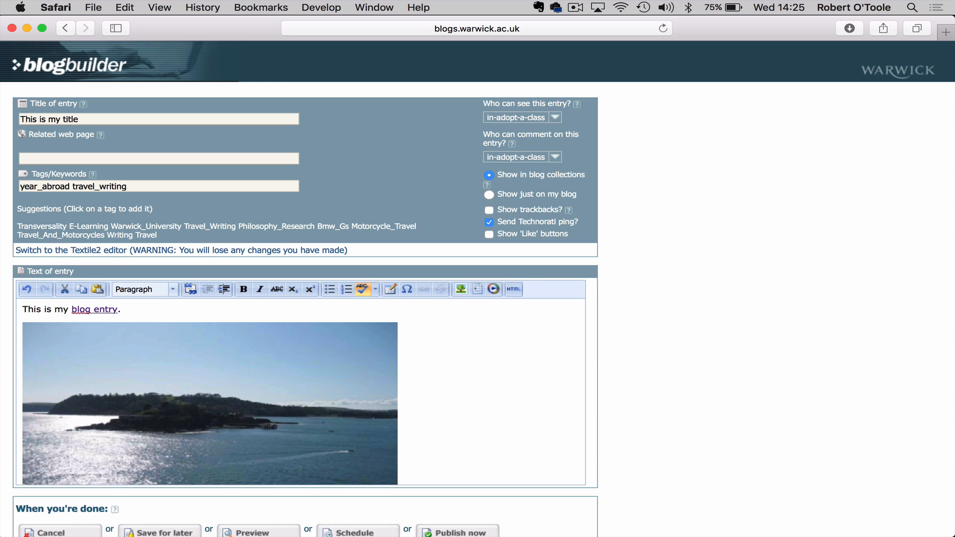
Add the caption "A nice photo of Asturias from the sea." below the image in the entry and start a new line after it.
scroll(367, 406, down, 5)
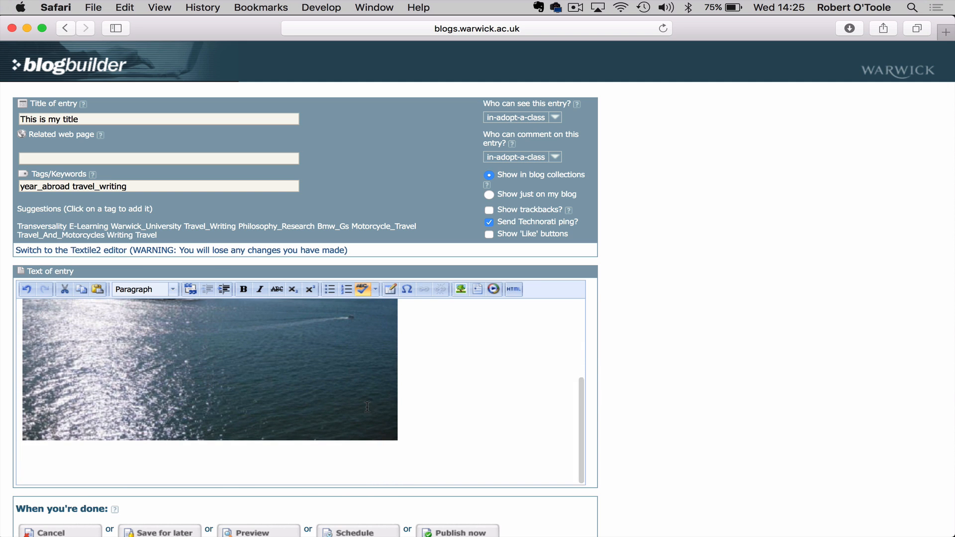
text(A)
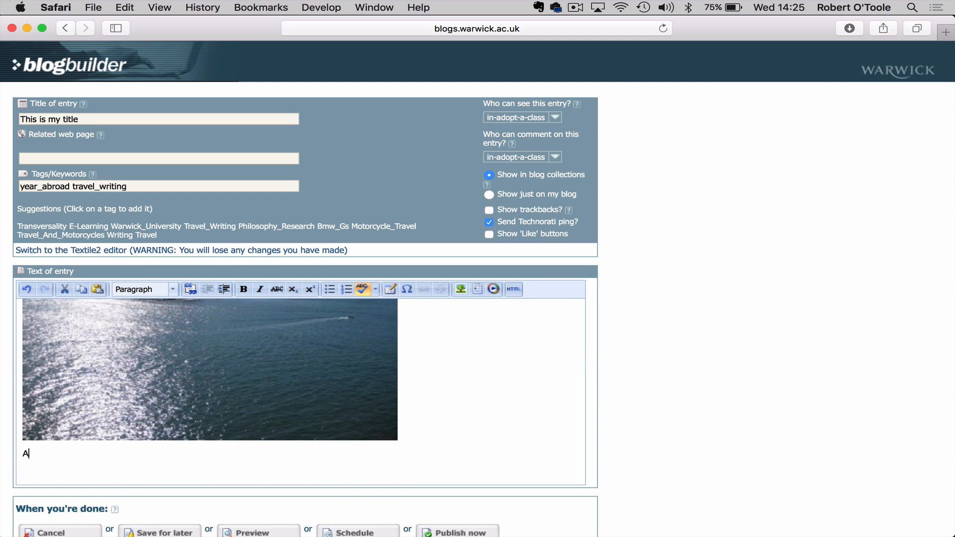
text( nice photo of Asturyas)
key(BackSpace)
key(BackSpace)
key(BackSpace)
text(ias from)
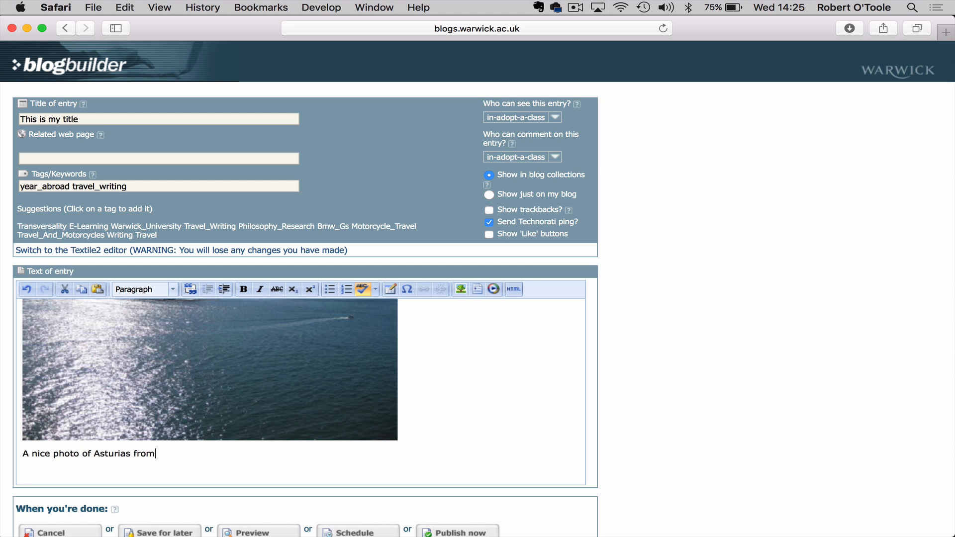
text( the sea.)
key(Return)
Publish the entry immediately and return to the blog's front page.
scroll(768, 431, down, 1)
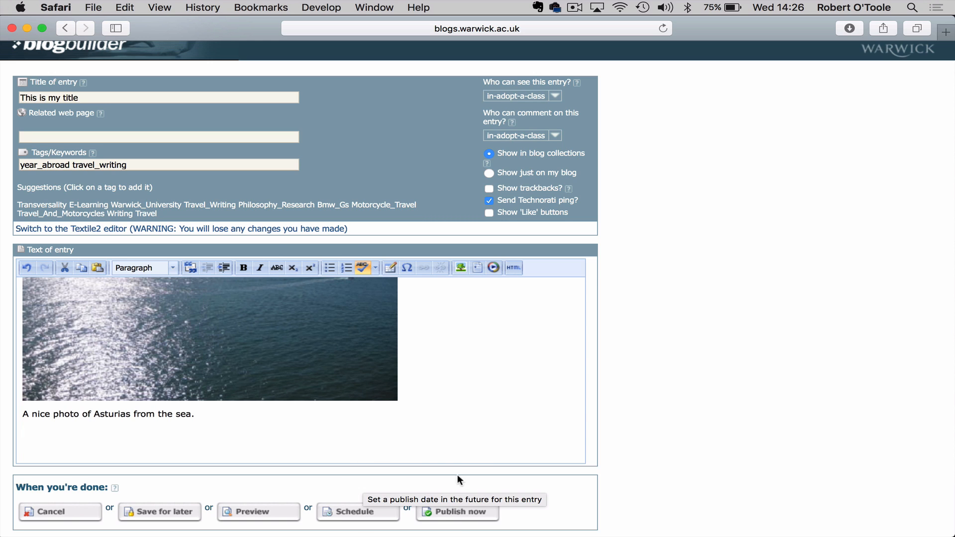
click(456, 517)
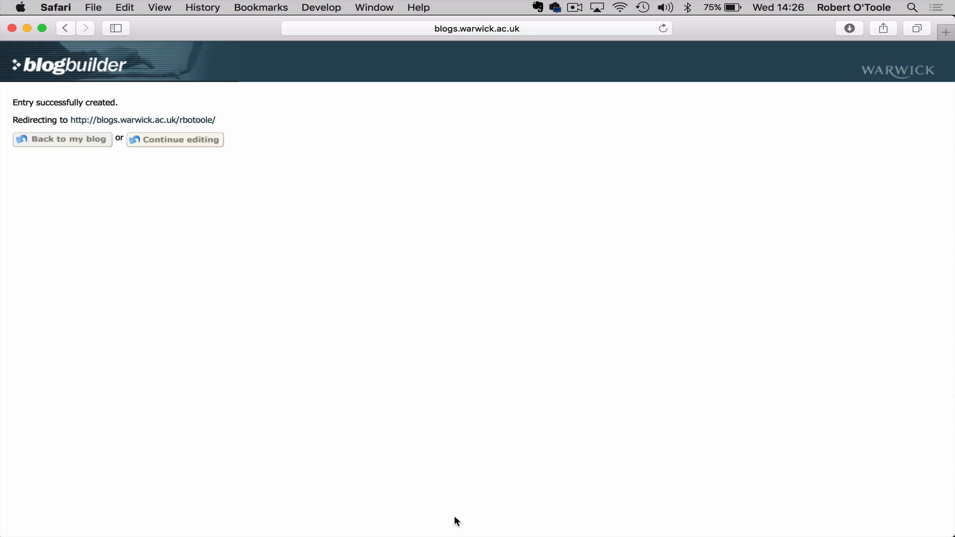
click(90, 139)
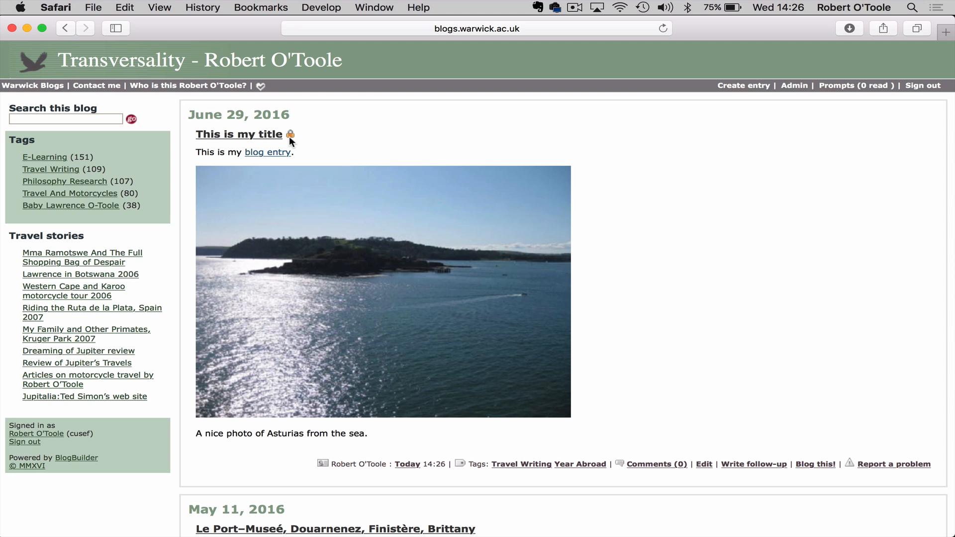
Open the published entry "This is my title" for editing.
mouse_move(289, 138)
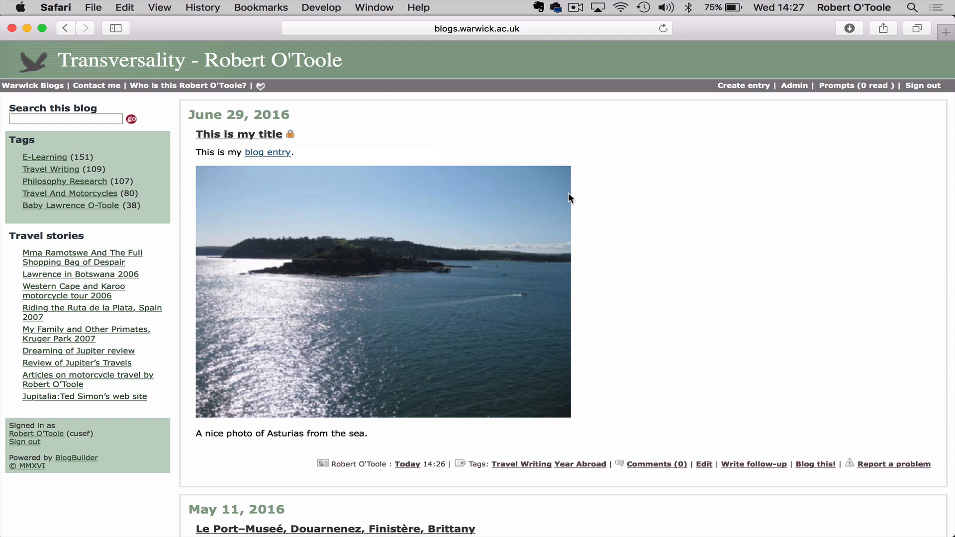
click(704, 466)
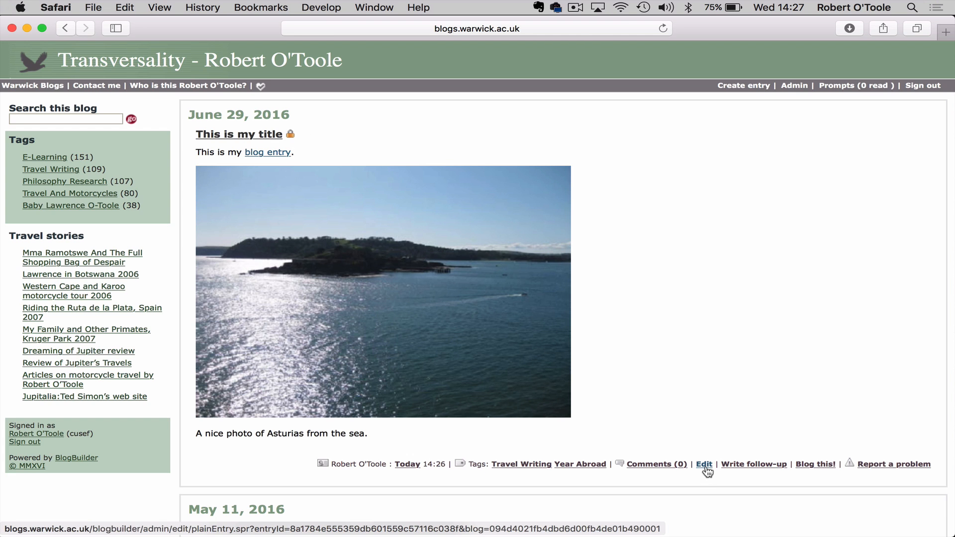